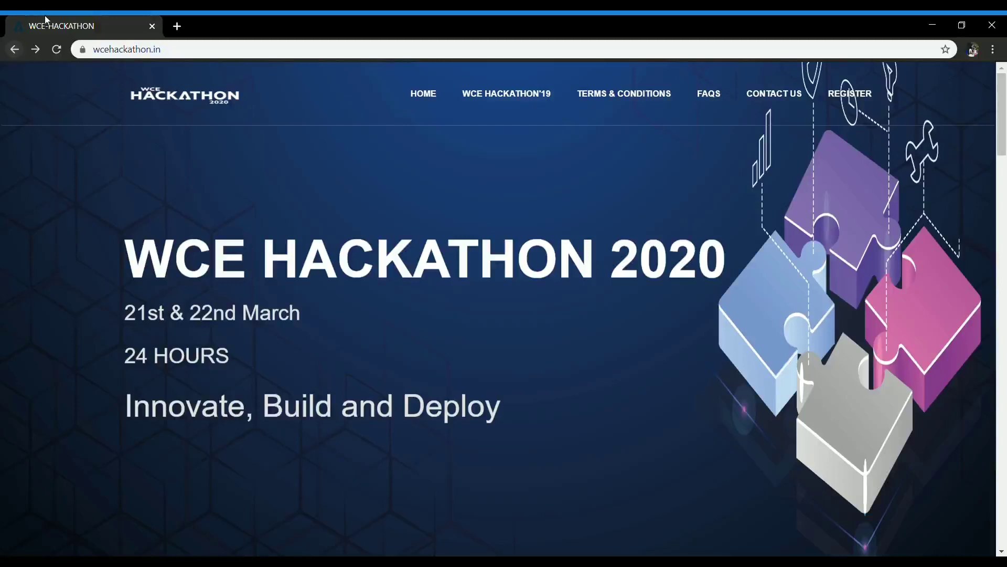
Go to the WCE Hackathon 2020 registration page on HackerEarth and review the Registered step
{"action": "left_click", "coordinate": [840, 98]}
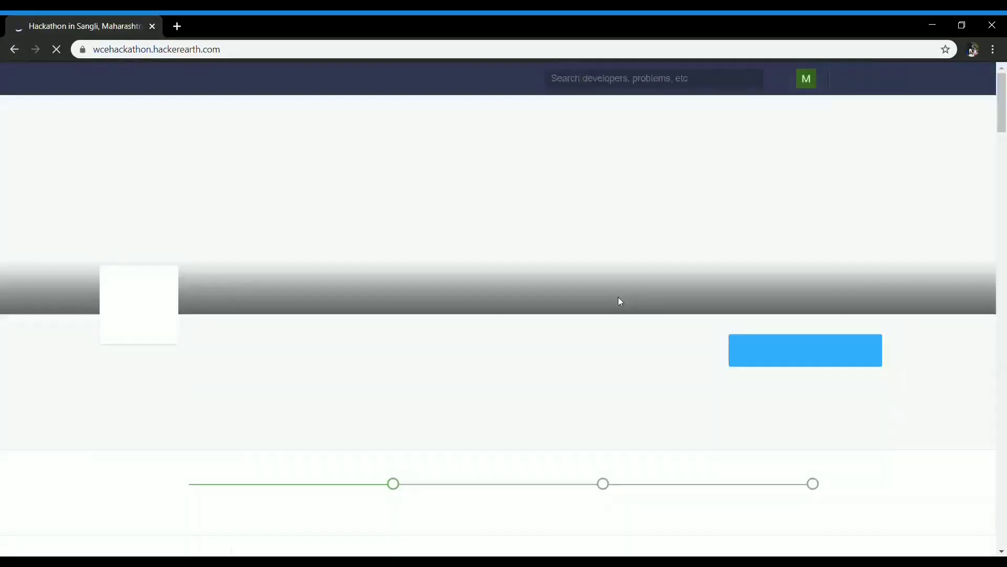
{"action": "scroll", "coordinate": [620, 300], "scroll_direction": "down", "scroll_amount": 2}
{"action": "scroll", "coordinate": [621, 301], "scroll_direction": "down", "scroll_amount": 3}
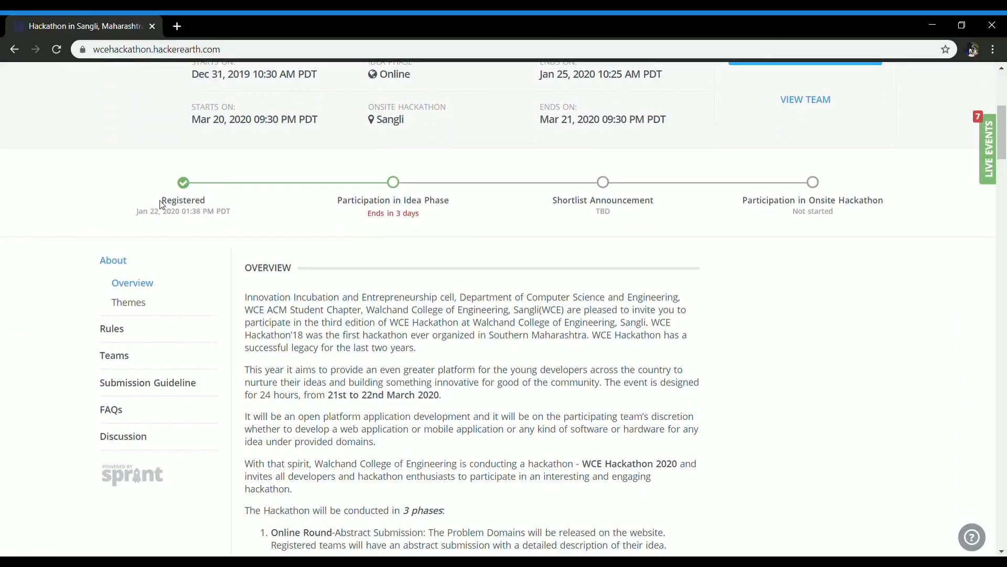
{"action": "left_click_drag", "start_coordinate": [163, 205], "coordinate": [234, 217]}
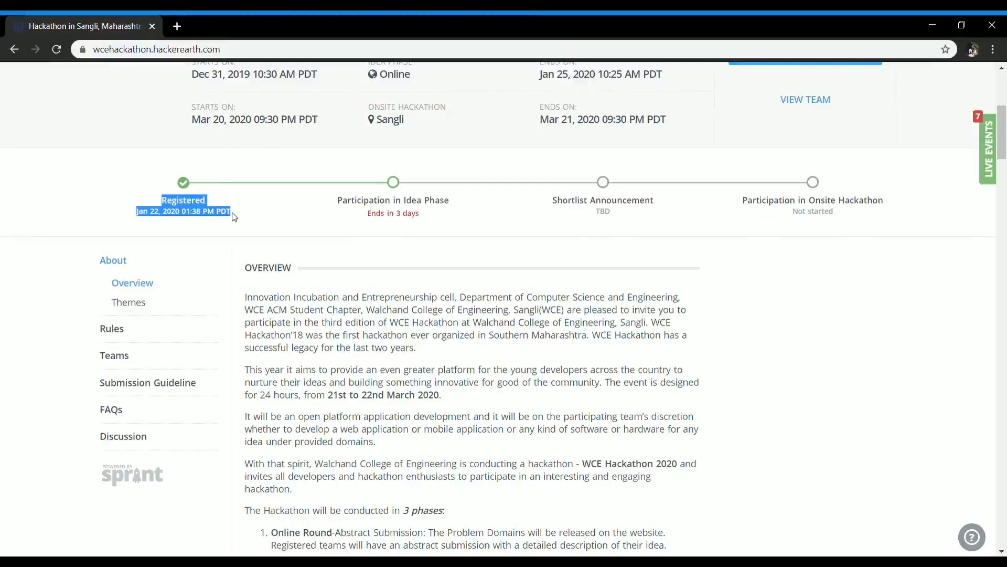
{"action": "left_click", "coordinate": [234, 217]}
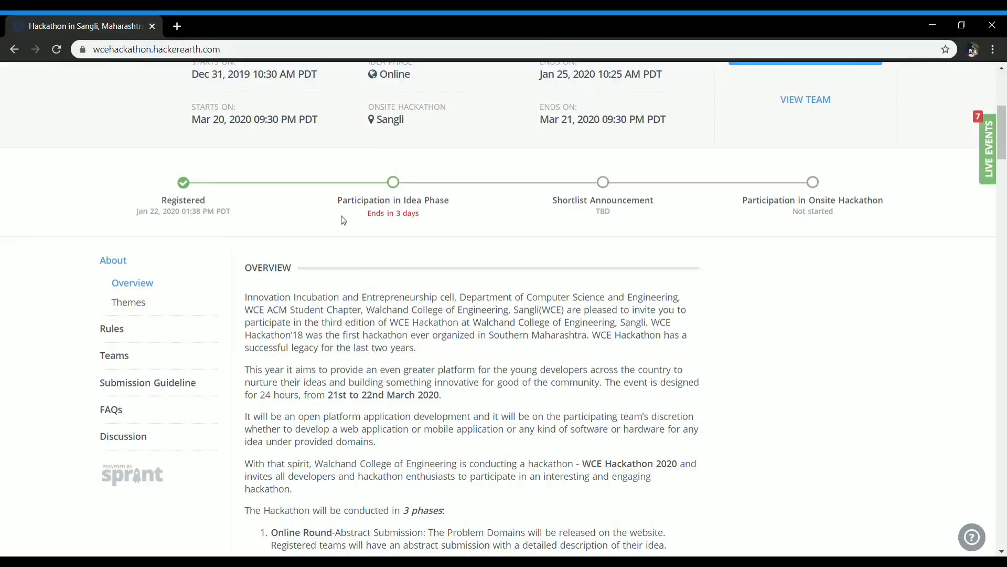
Jump to the Submission Guideline section with the idea submission rules
{"action": "scroll", "coordinate": [355, 269], "scroll_direction": "down", "scroll_amount": 1}
{"action": "scroll", "coordinate": [357, 270], "scroll_direction": "up", "scroll_amount": 2}
{"action": "scroll", "coordinate": [357, 270], "scroll_direction": "down", "scroll_amount": 2}
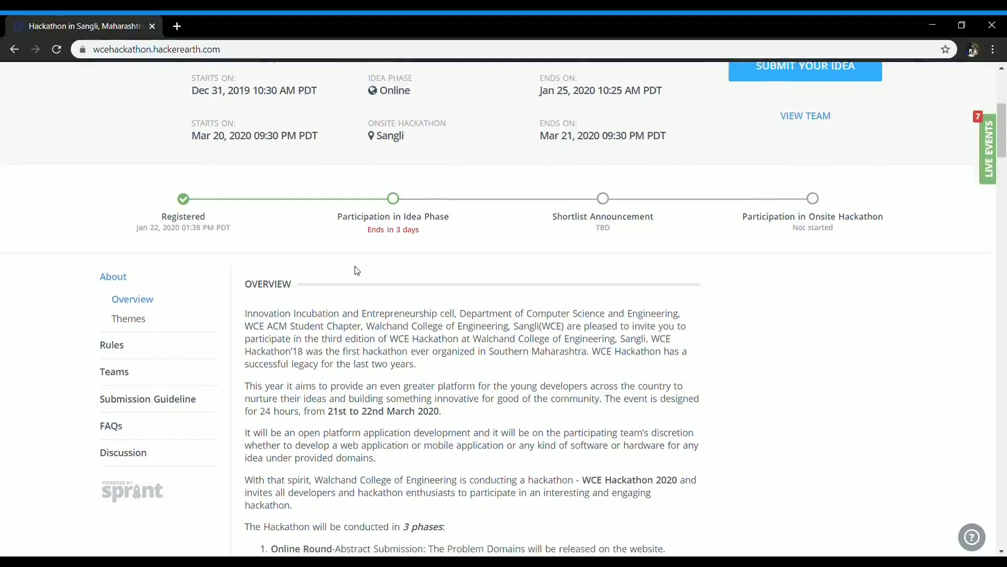
{"action": "left_click", "coordinate": [179, 307]}
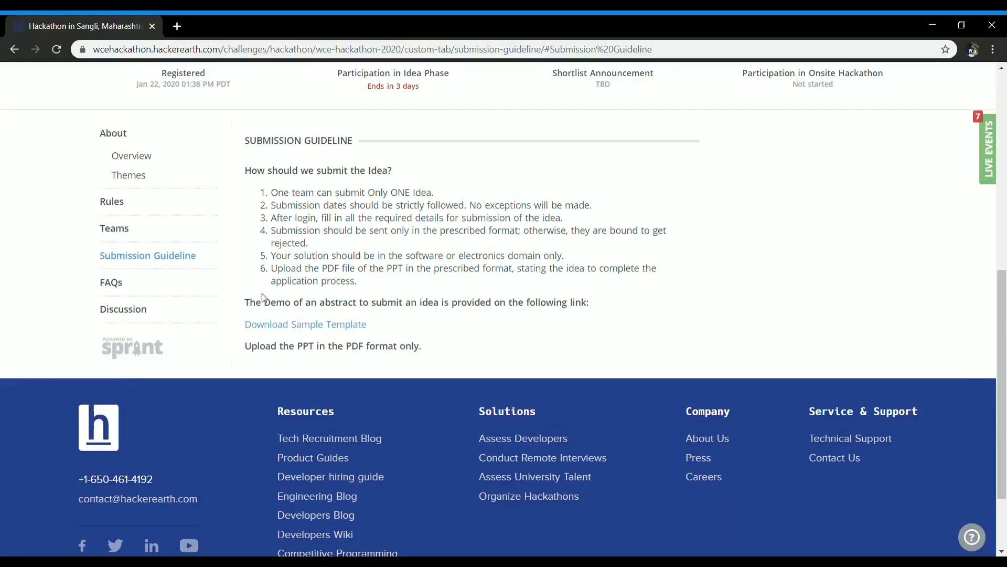
Preview the Idea Submission abstract.pptx template and scroll through to the Project Abstract slide
{"action": "left_click", "coordinate": [313, 330]}
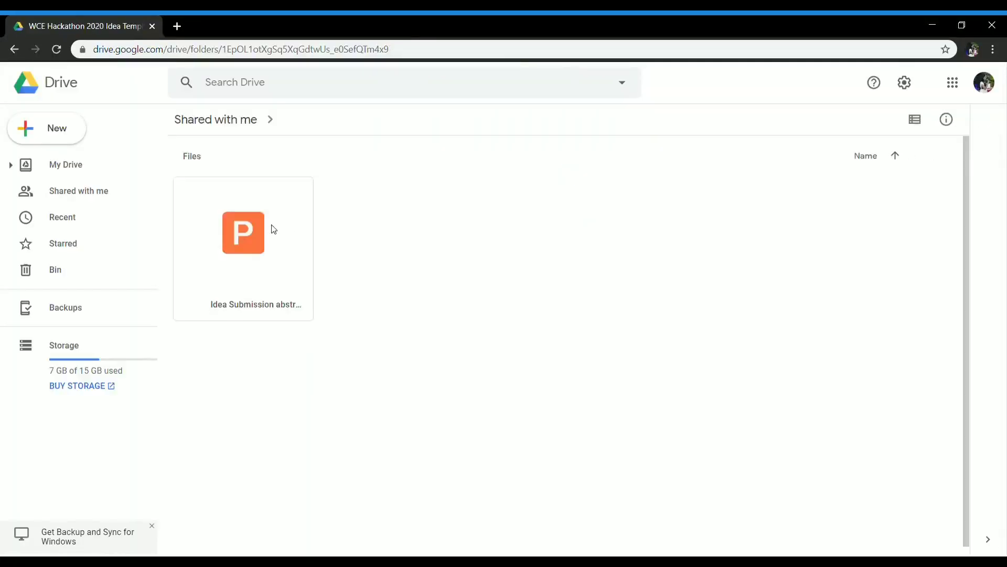
{"action": "double_click", "coordinate": [247, 229]}
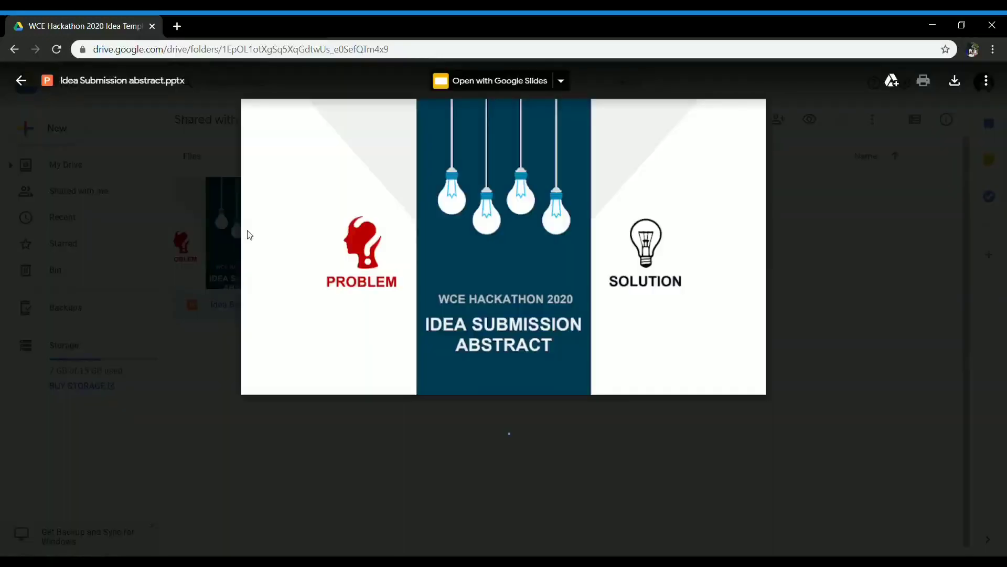
{"action": "scroll", "coordinate": [251, 235], "scroll_direction": "down", "scroll_amount": 2}
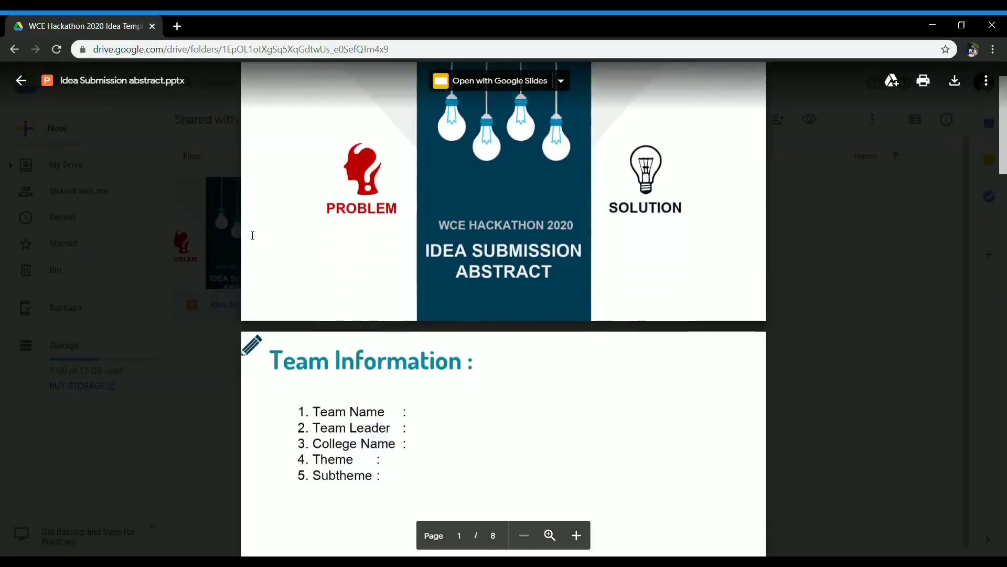
{"action": "scroll", "coordinate": [252, 235], "scroll_direction": "down", "scroll_amount": 5}
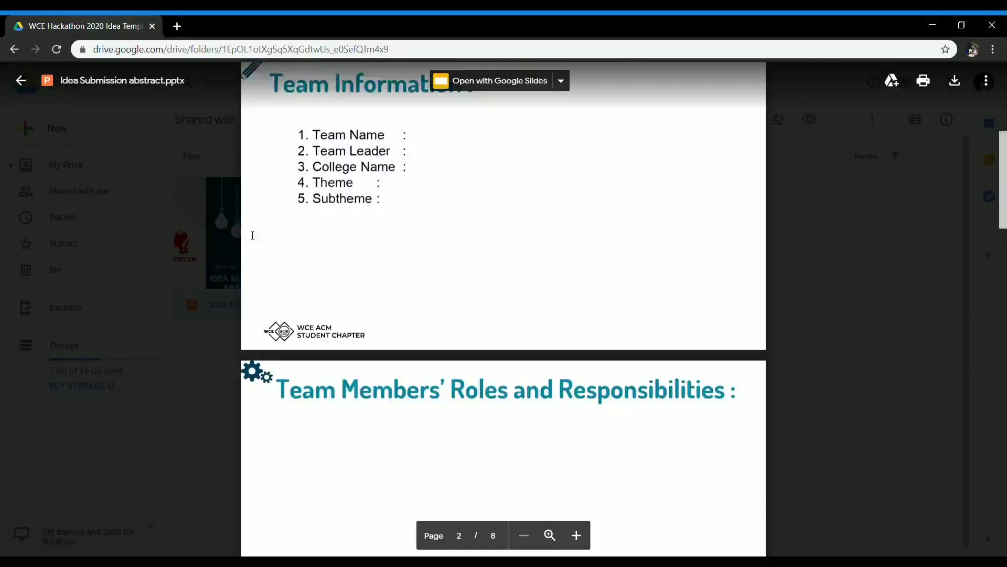
{"action": "scroll", "coordinate": [253, 235], "scroll_direction": "down", "scroll_amount": 6}
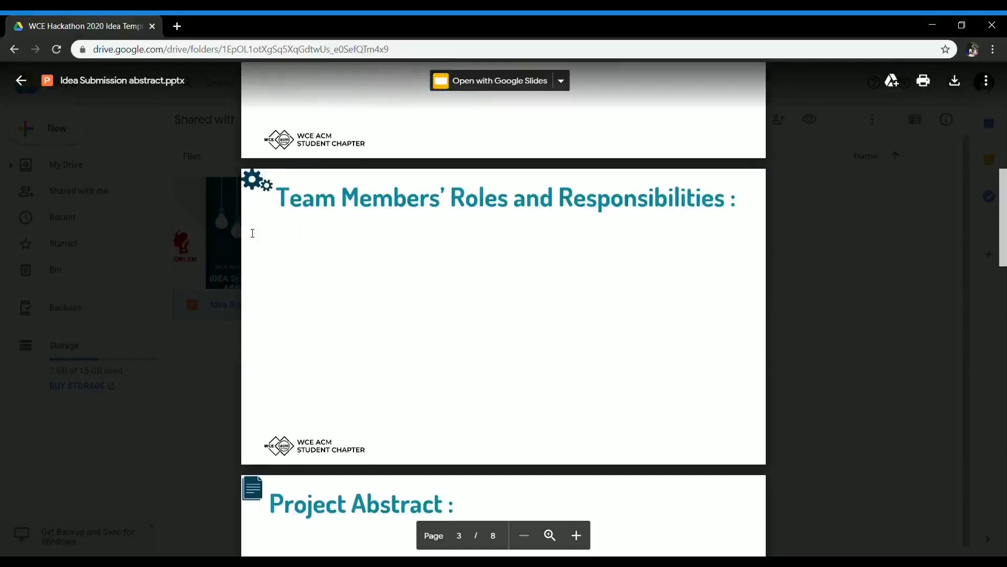
Return to the hackathon page and start a new idea draft from the Ideas dashboard
{"action": "left_click", "coordinate": [15, 49]}
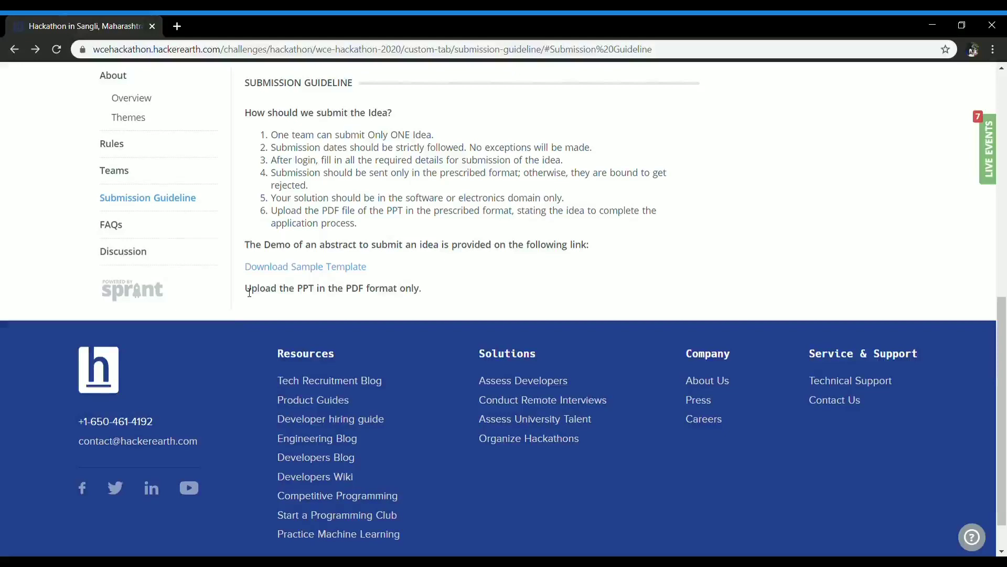
{"action": "scroll", "coordinate": [249, 292], "scroll_direction": "up", "scroll_amount": 6}
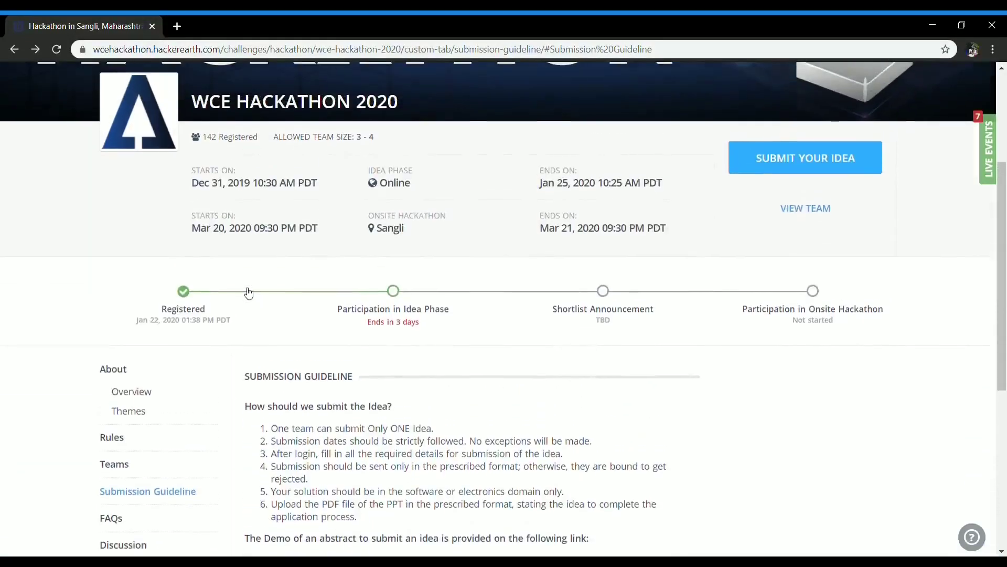
{"action": "left_click", "coordinate": [747, 169]}
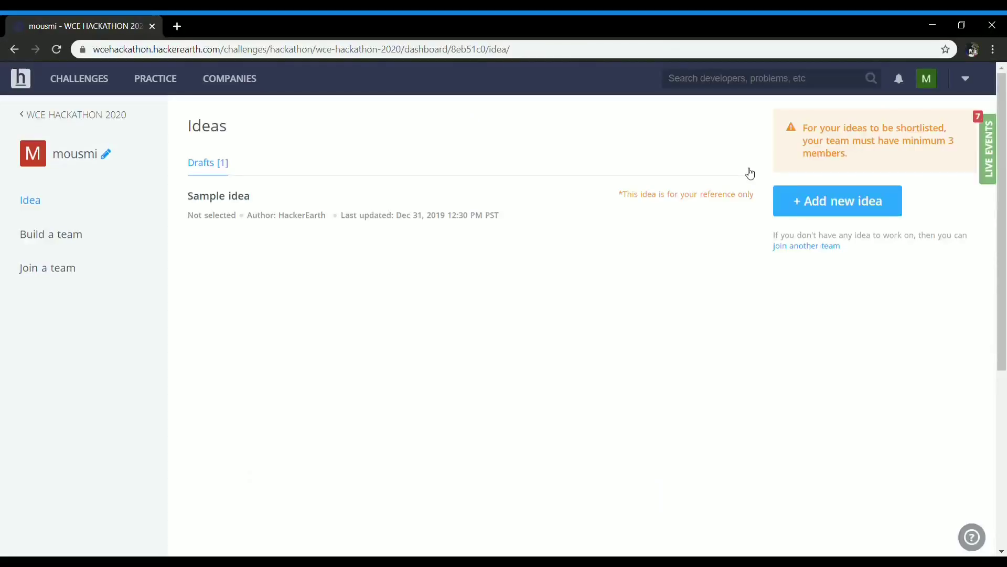
{"action": "left_click", "coordinate": [816, 204]}
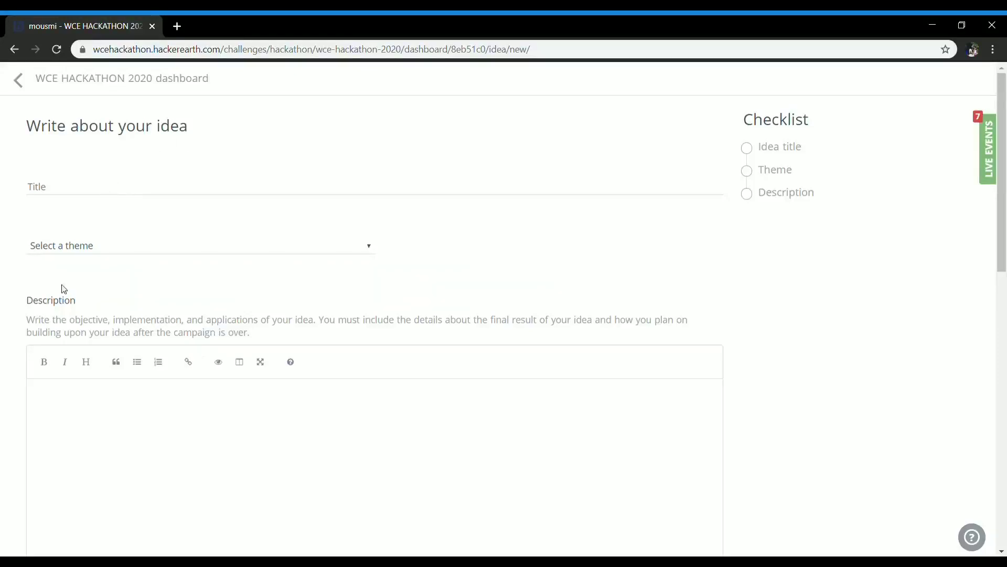
Title the idea 'Application for tyre pressure' with theme Smart and Safe Transportation
{"action": "left_click", "coordinate": [72, 190]}
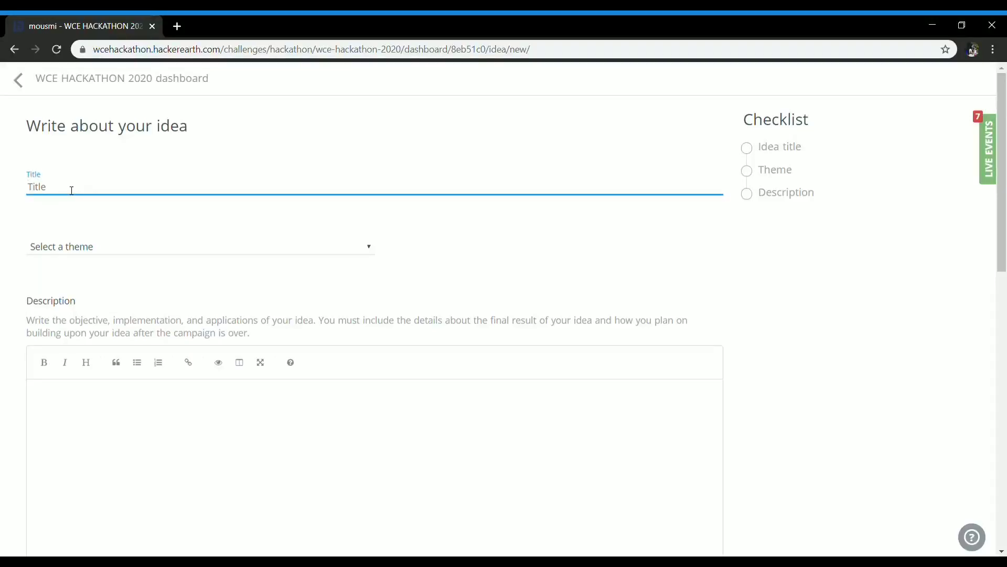
{"action": "type", "text": "Applic"}
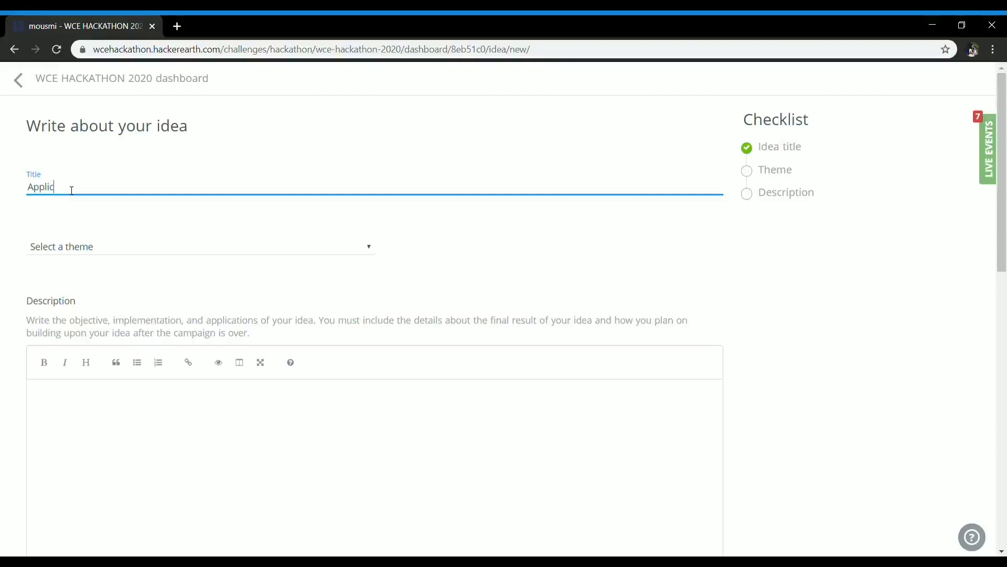
{"action": "type", "text": "ation fo"}
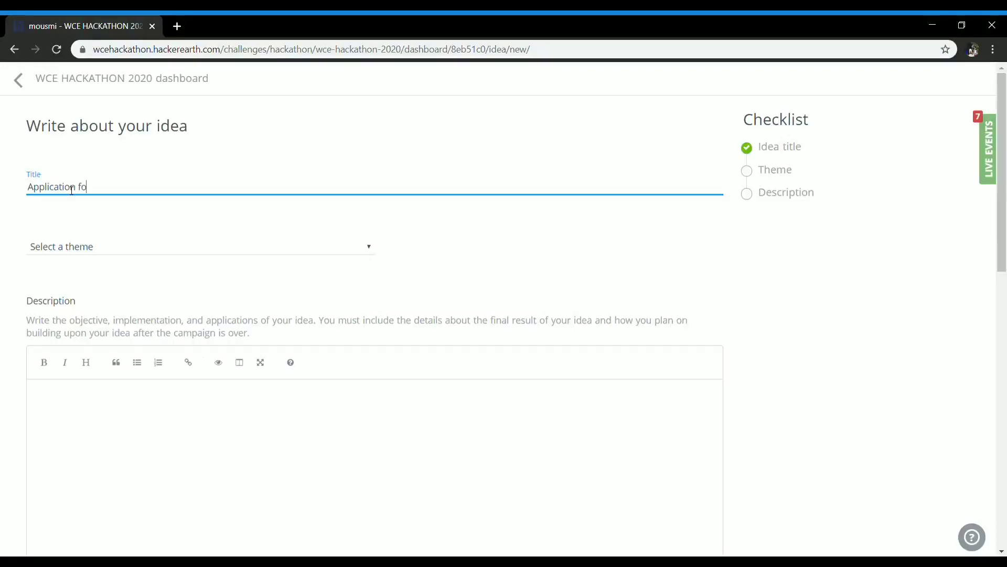
{"action": "type", "text": "r tyre pressure"}
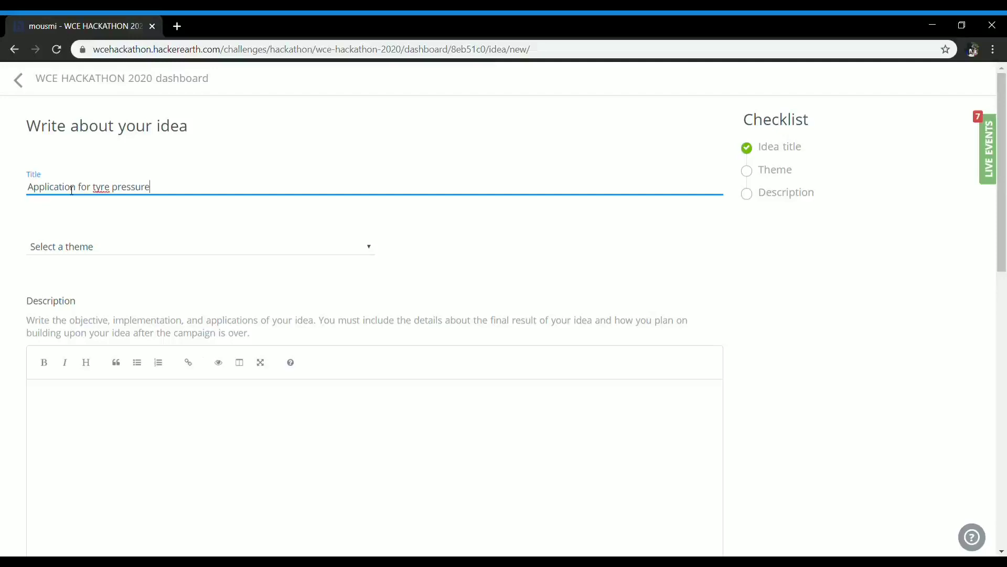
{"action": "key", "text": "Tab"}
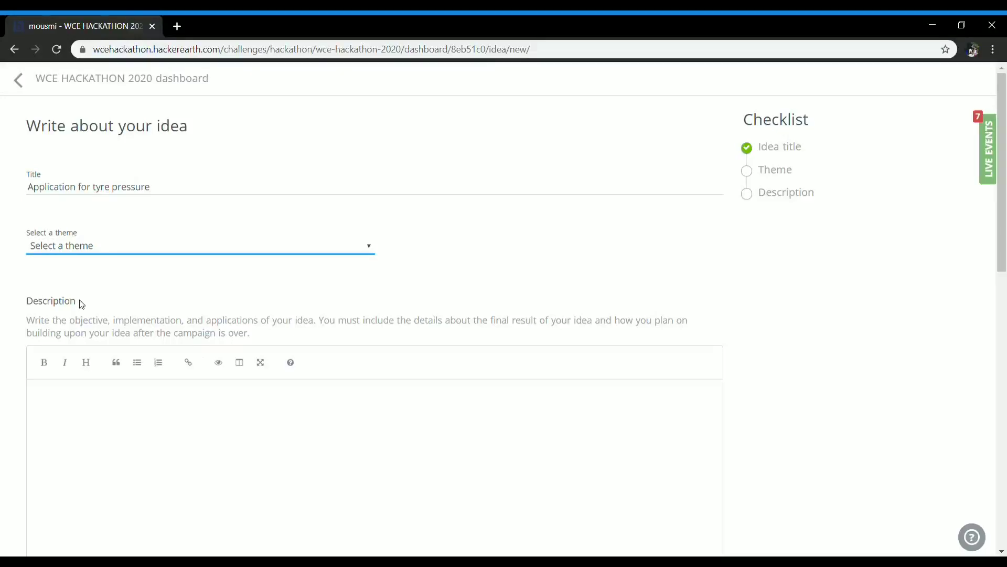
{"action": "key", "text": "Down"}
{"action": "scroll", "coordinate": [81, 304], "scroll_direction": "down", "scroll_amount": 2}
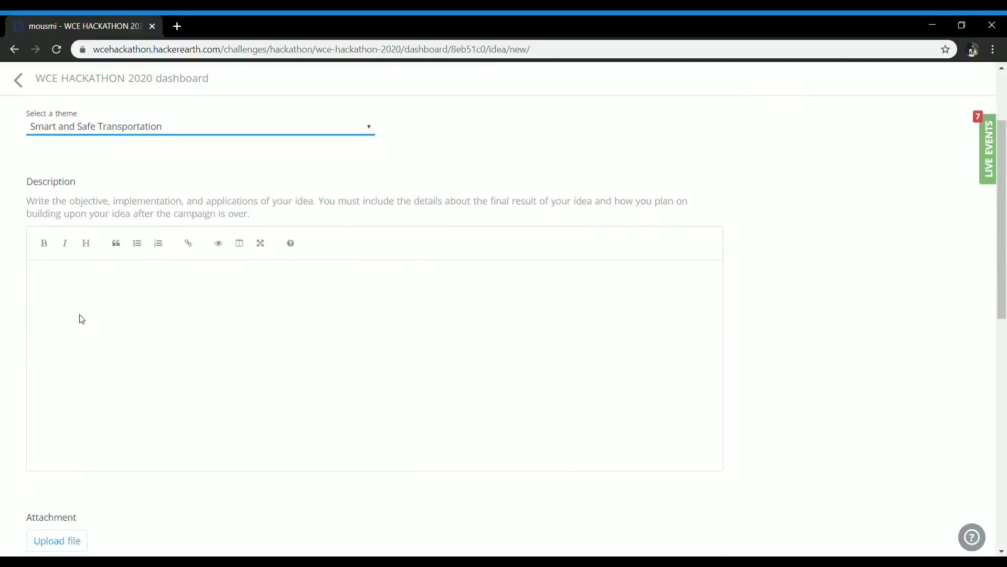
Enter the description 'Evaluates and analyses the required pressure'
{"action": "left_click", "coordinate": [81, 319]}
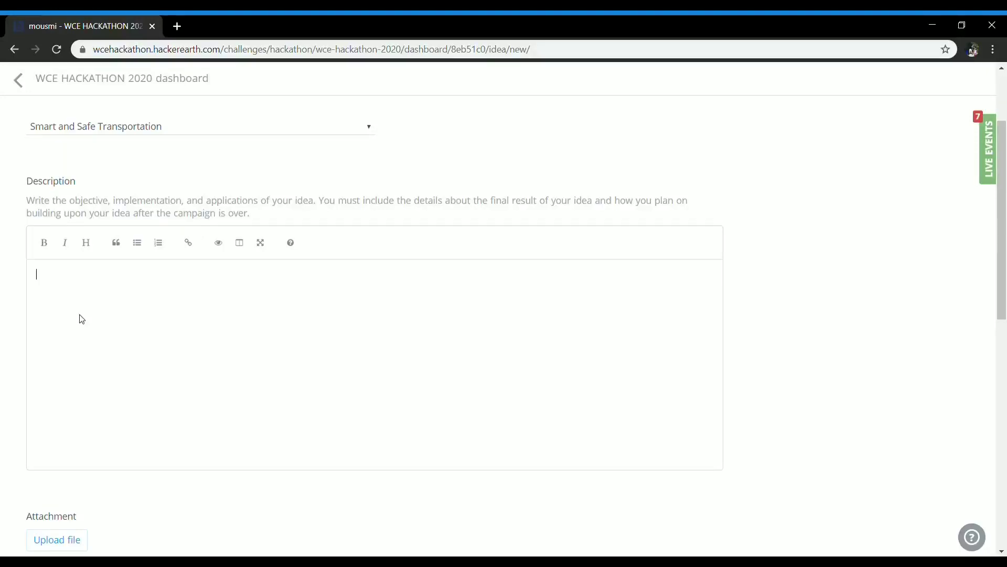
{"action": "type", "text": "Evaluates and anal"}
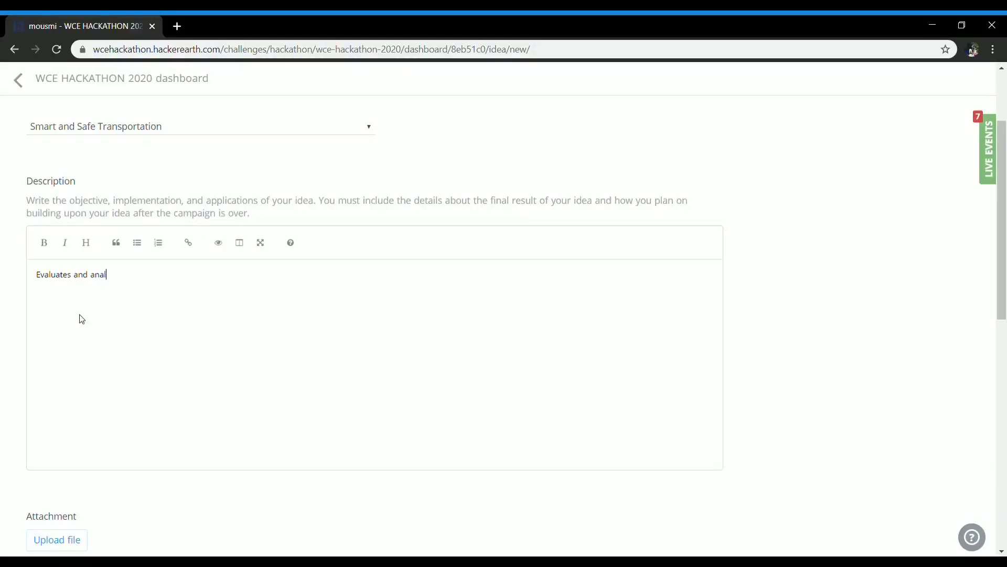
{"action": "type", "text": "yses"}
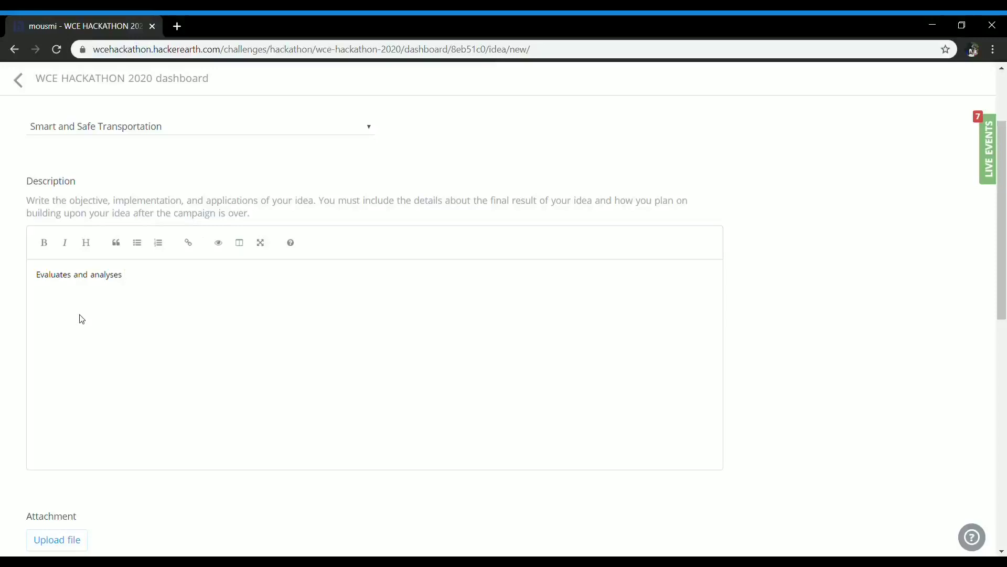
{"action": "type", "text": " the "}
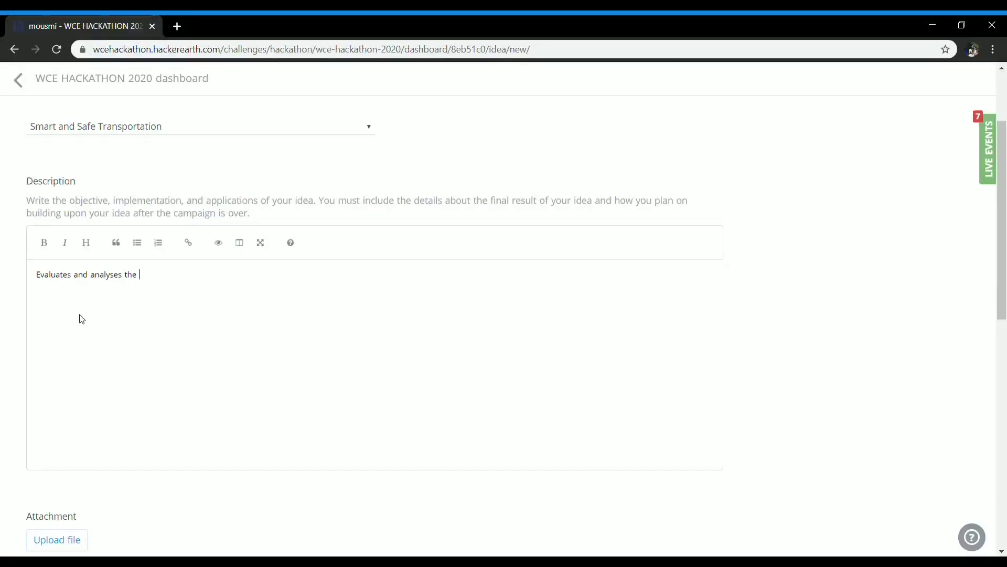
{"action": "type", "text": "required pressure."}
{"action": "scroll", "coordinate": [74, 438], "scroll_direction": "down", "scroll_amount": 3}
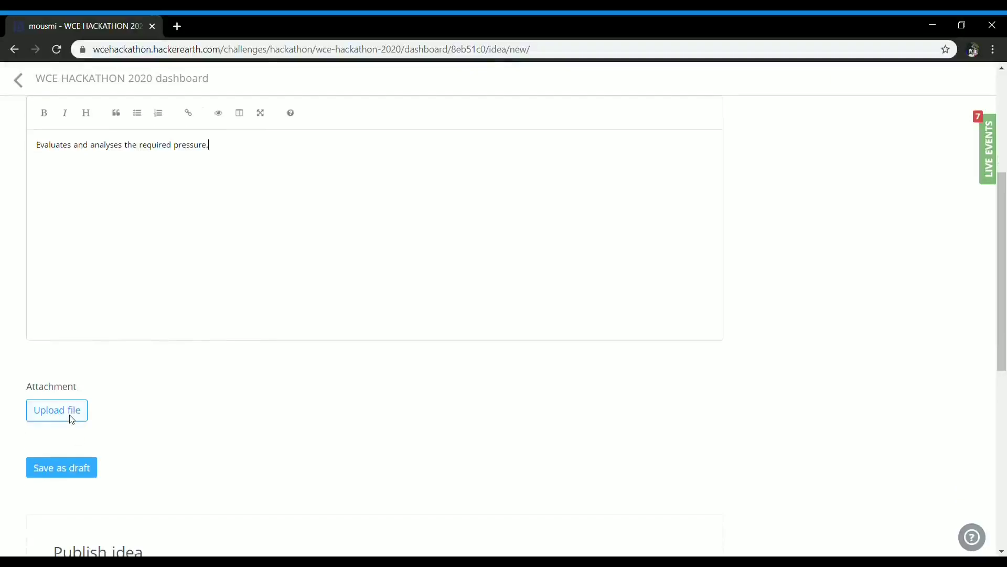
Attach 5e1274e1.pdf, accept the teammate-removal terms and publish the idea
{"action": "left_click", "coordinate": [72, 418]}
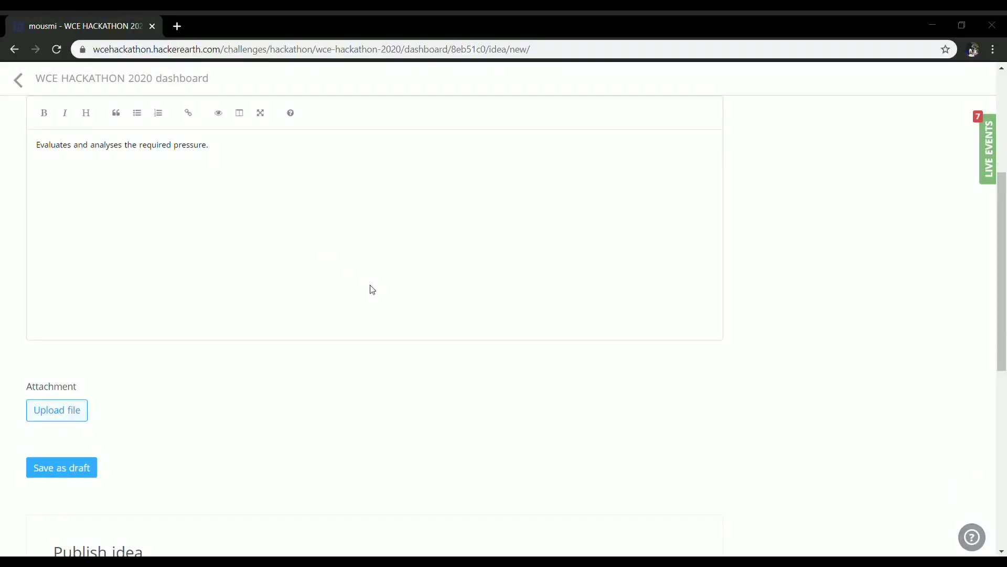
{"action": "left_click", "coordinate": [383, 309]}
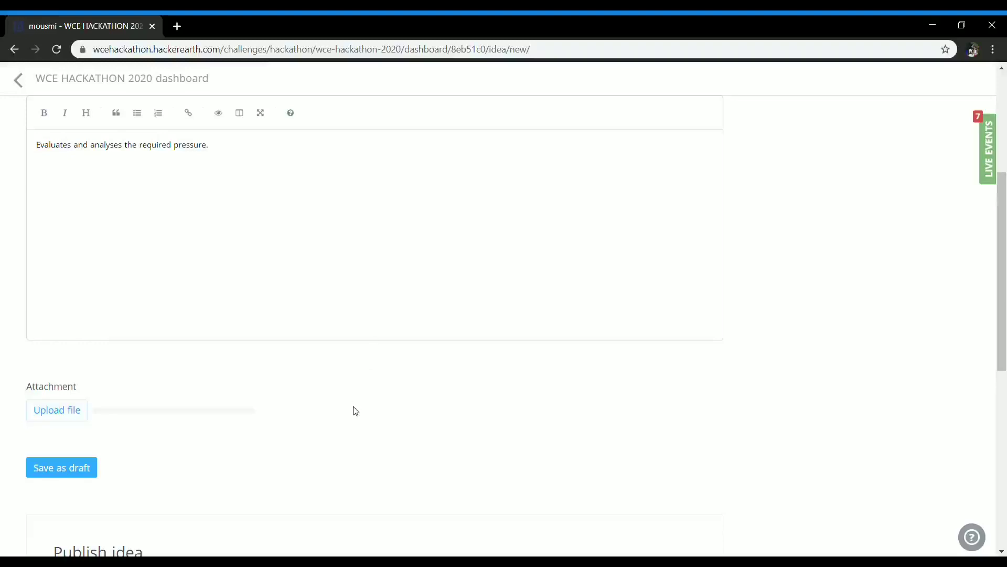
{"action": "scroll", "coordinate": [352, 410], "scroll_direction": "down", "scroll_amount": 3}
{"action": "scroll", "coordinate": [355, 412], "scroll_direction": "down", "scroll_amount": 1}
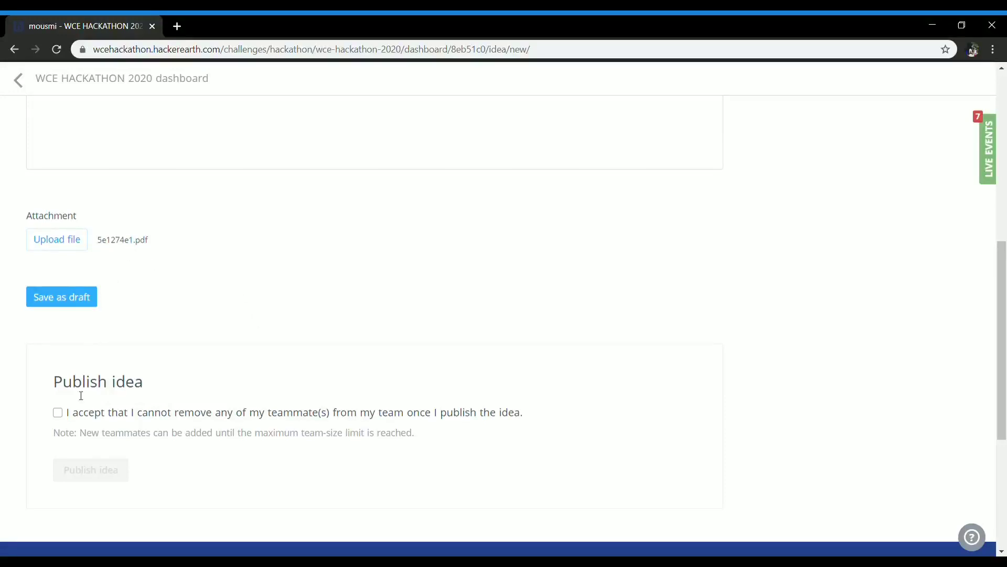
{"action": "left_click", "coordinate": [59, 413]}
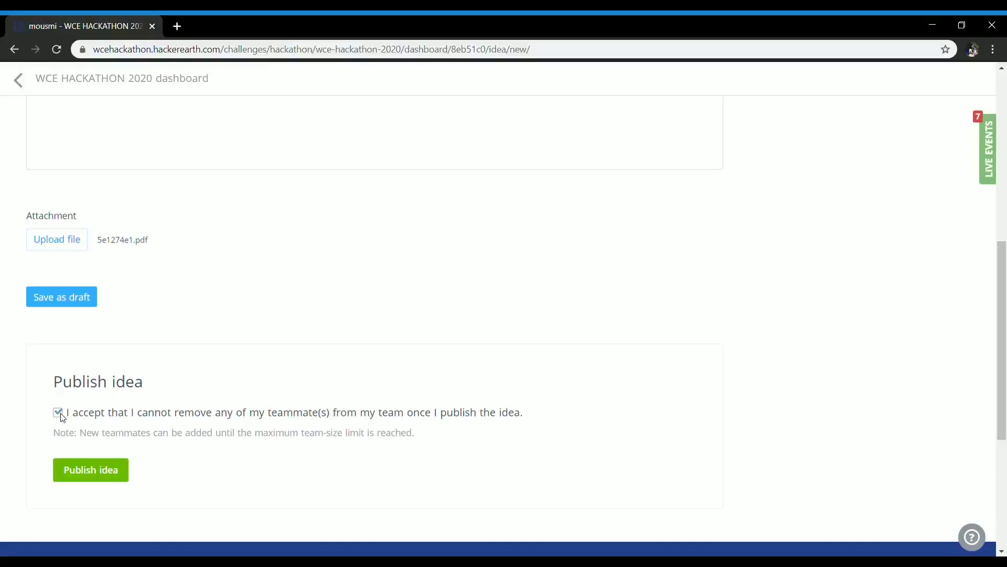
{"action": "left_click", "coordinate": [77, 472]}
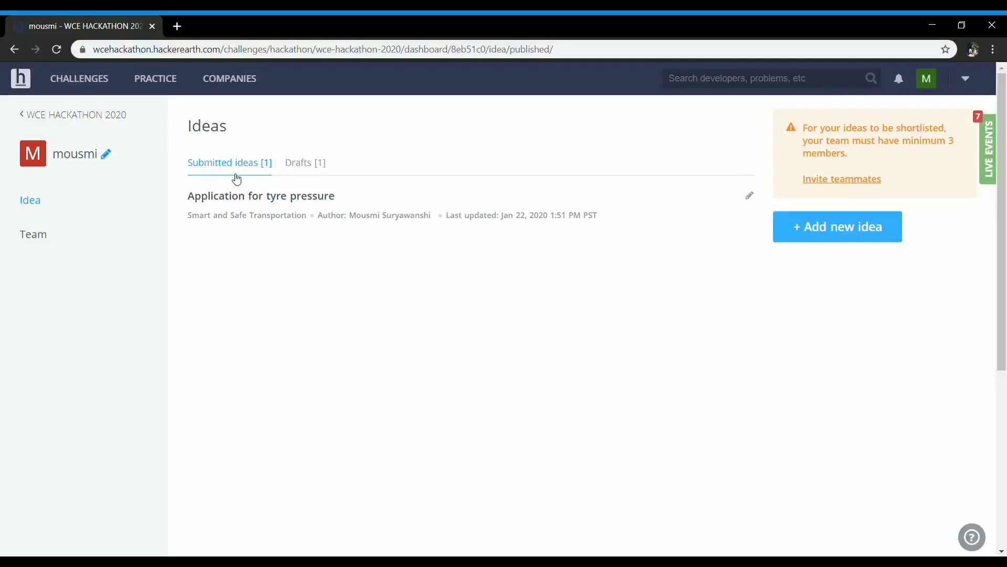
Go back three pages to Submission Guideline and reload to show Idea Phase completed
{"action": "left_click", "coordinate": [14, 57]}
{"action": "left_click", "coordinate": [14, 53]}
{"action": "left_click", "coordinate": [14, 53]}
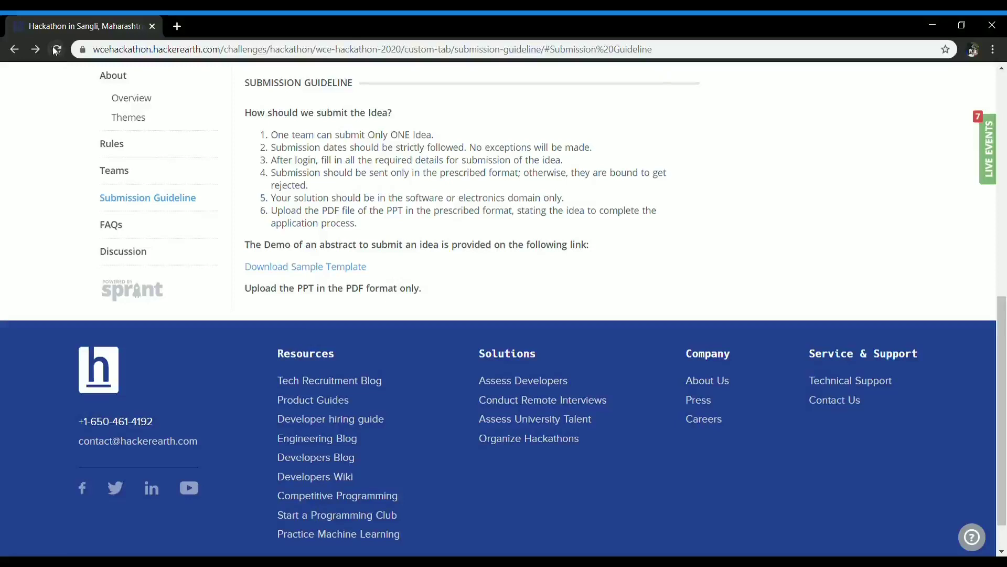
{"action": "left_click", "coordinate": [55, 50]}
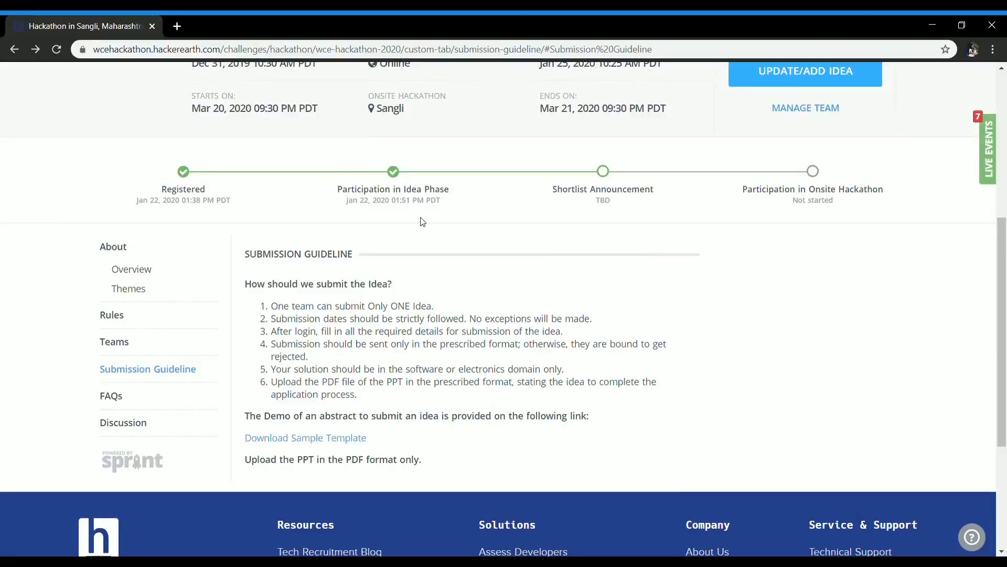
{"action": "scroll", "coordinate": [421, 221], "scroll_direction": "up", "scroll_amount": 4}
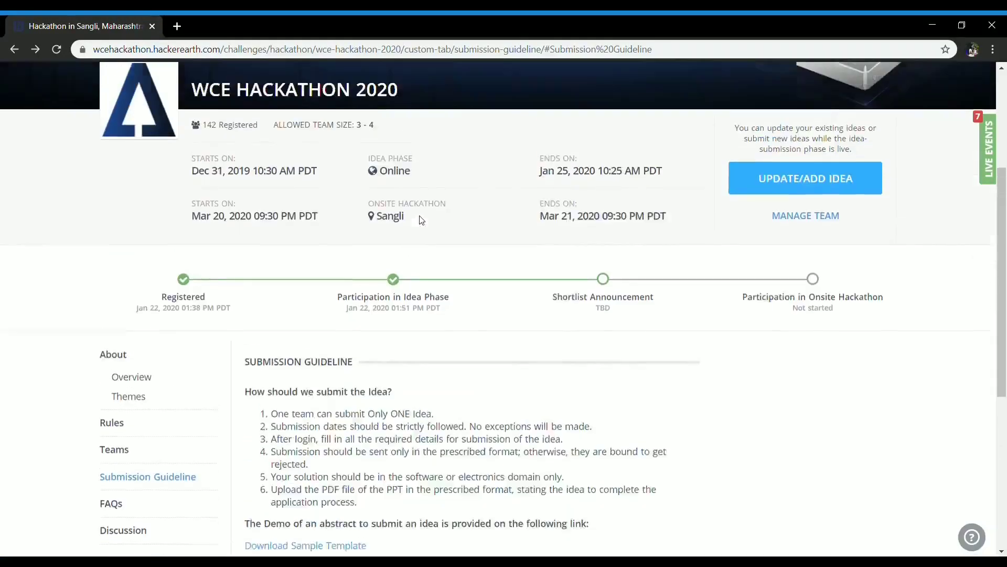
{"action": "scroll", "coordinate": [422, 220], "scroll_direction": "down", "scroll_amount": 4}
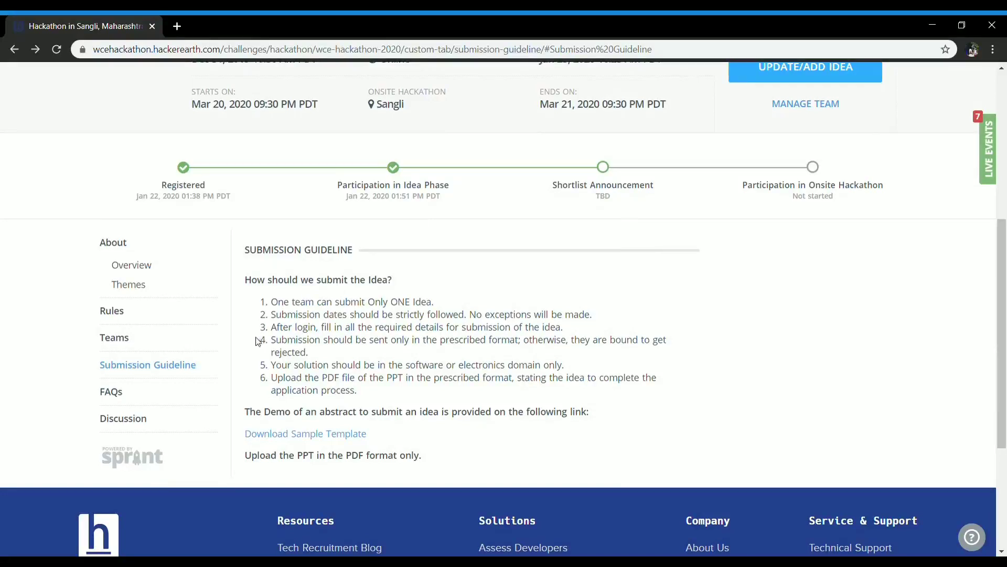
Open the WCE Hackathon 2020 Discussion page from the sidebar
{"action": "left_click", "coordinate": [132, 419]}
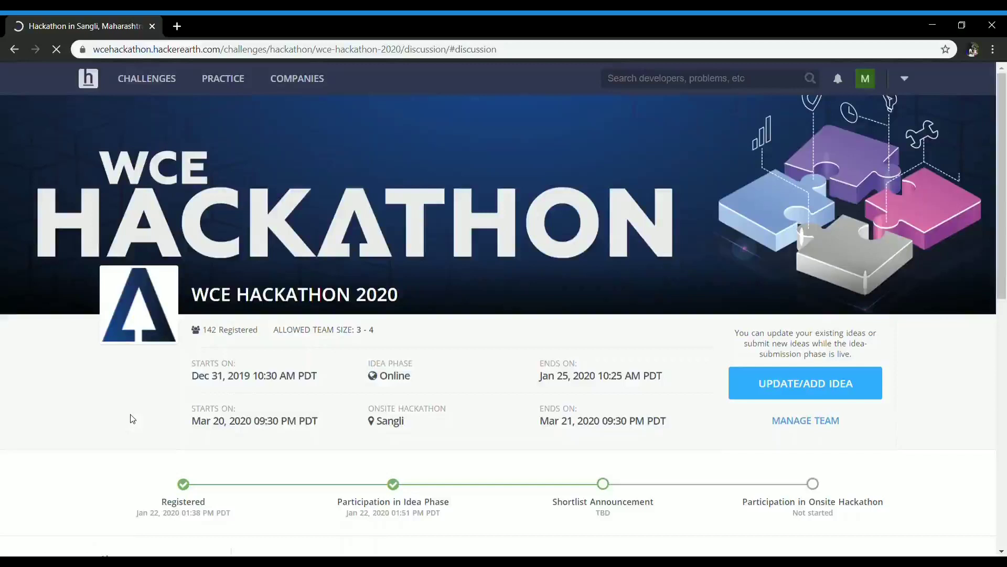